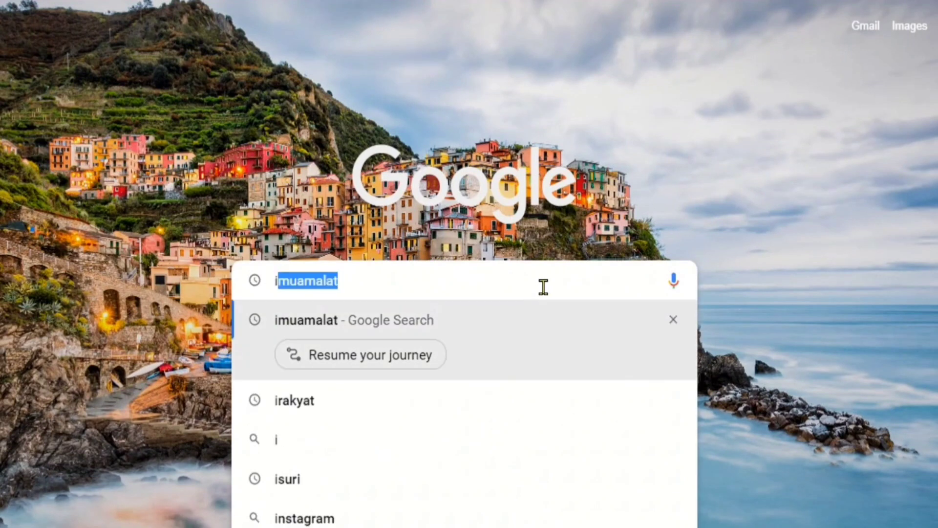
Step: Search Google for imuamalat and open the Welcome to i-Muamalat site
{"action": "key", "text": "Return"}
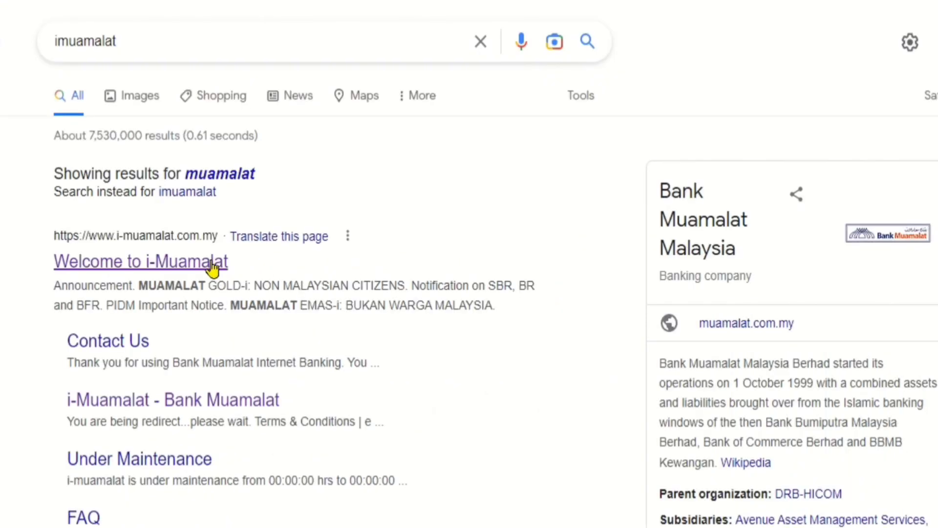
{"action": "left_click", "coordinate": [210, 260]}
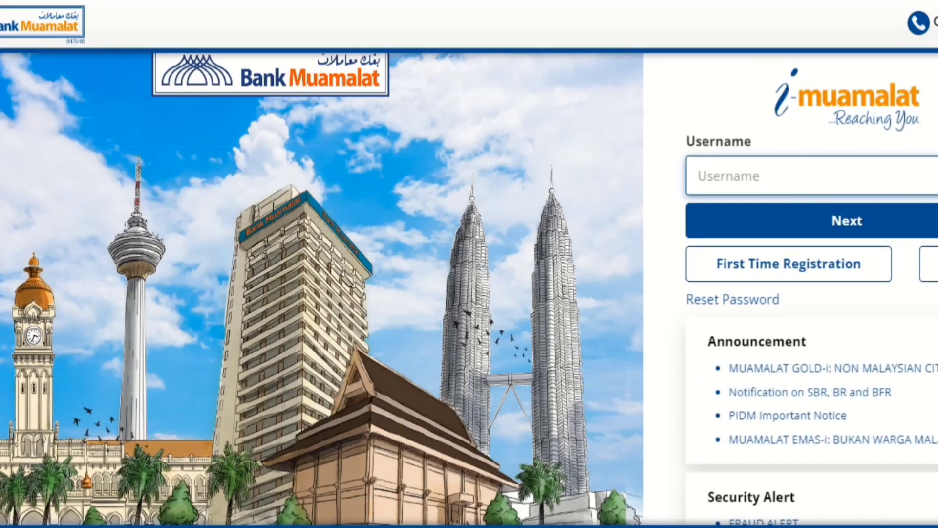
Step: Log in to the bank account with the username, confirmation of the chosen security image, and the account password
{"action": "type", "text": "P"}
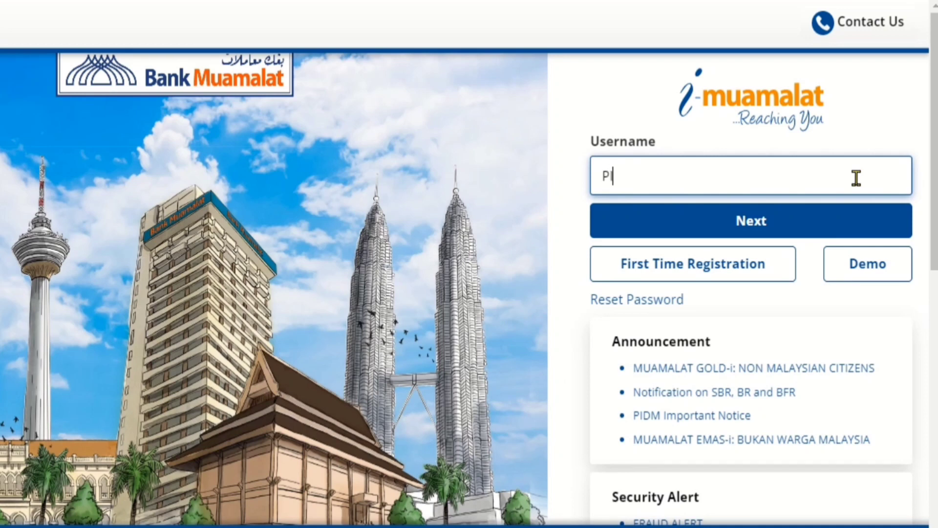
{"action": "type", "text": "ITUTORIAL"}
{"action": "left_click", "coordinate": [842, 235]}
{"action": "left_click", "coordinate": [712, 233]}
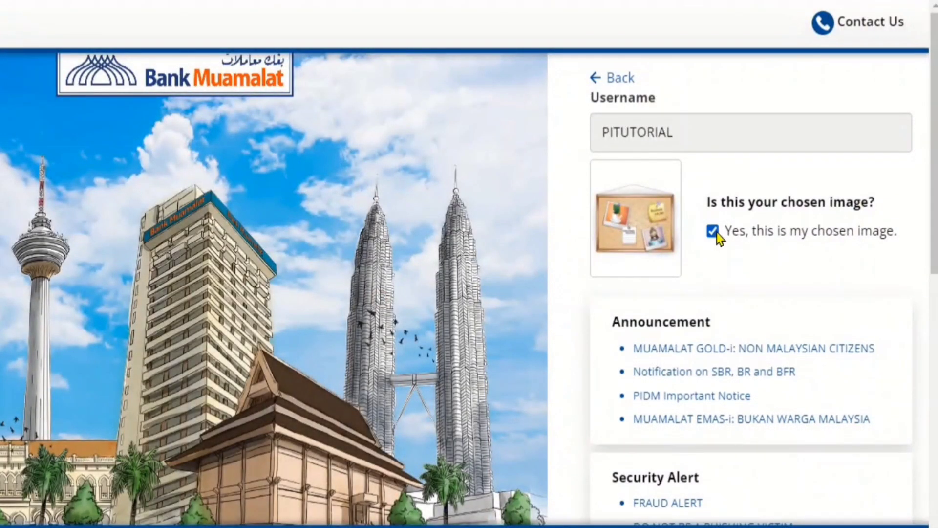
{"action": "left_click", "coordinate": [717, 339]}
{"action": "type", "text": "•••••"}
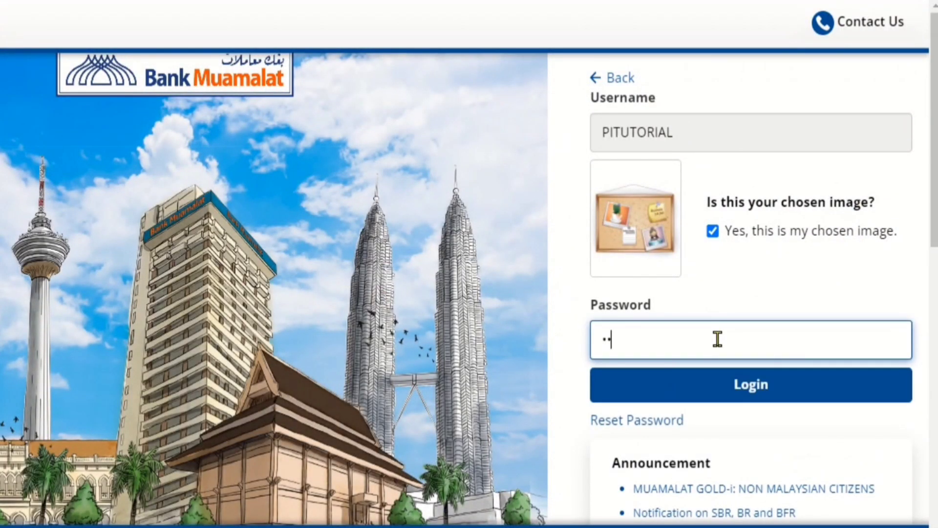
{"action": "type", "text": "•••••"}
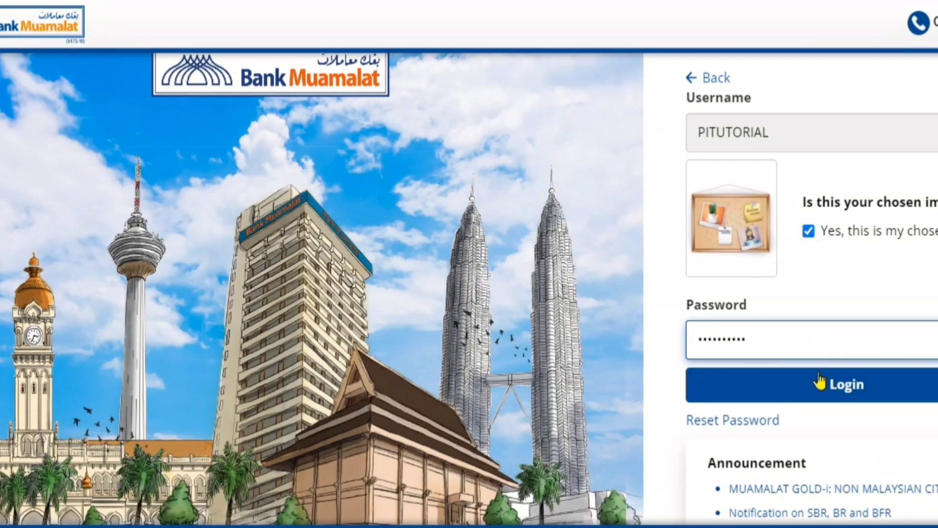
{"action": "left_click", "coordinate": [820, 381]}
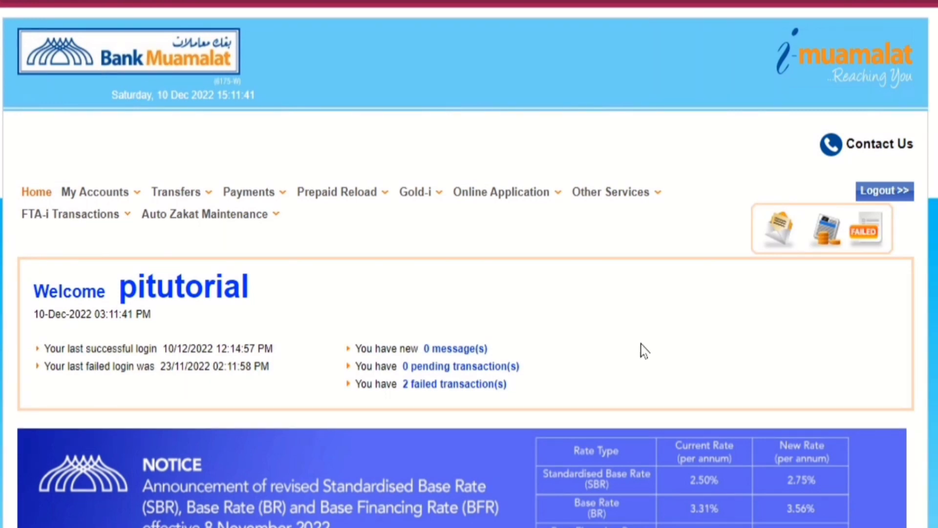
Step: Start a DuitNow fund transfer and choose the savings account as the source account
{"action": "mouse_move", "coordinate": [181, 196]}
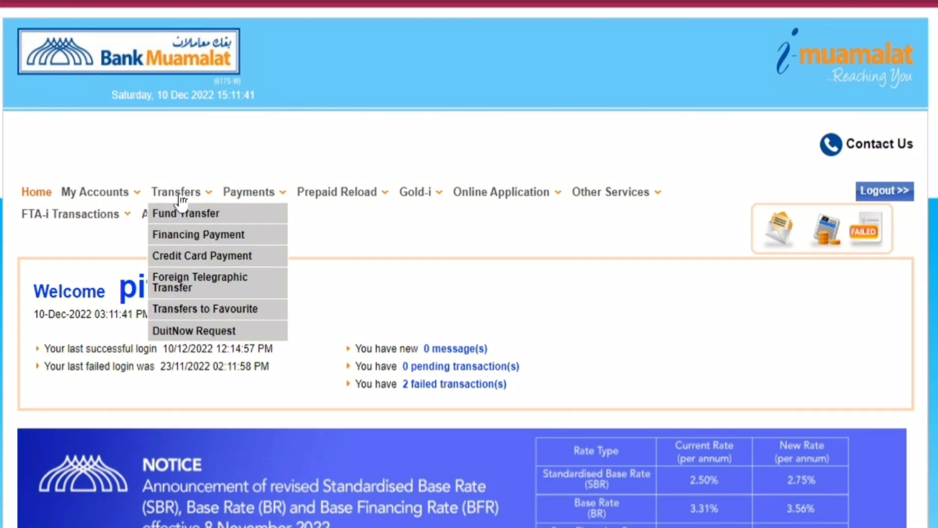
{"action": "mouse_move", "coordinate": [182, 215]}
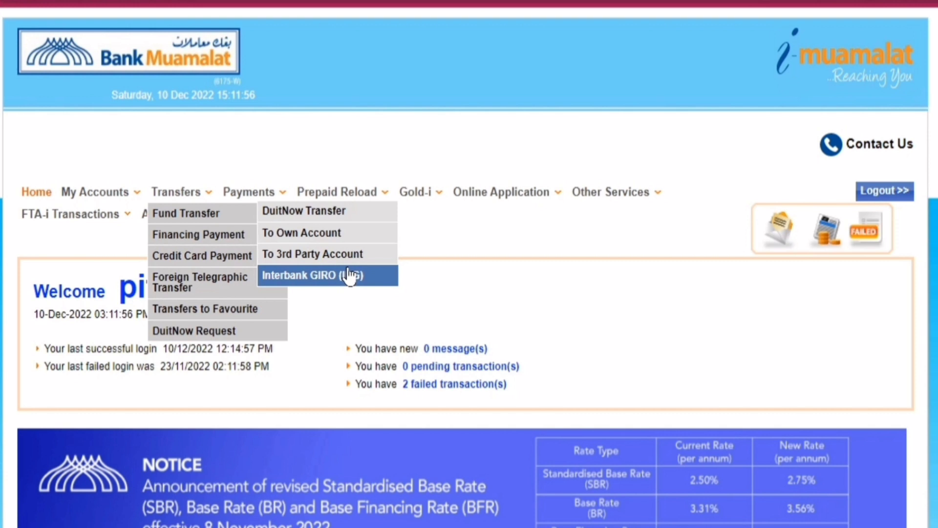
{"action": "left_click", "coordinate": [312, 213]}
{"action": "scroll", "coordinate": [412, 277], "scroll_direction": "down", "scroll_amount": 5}
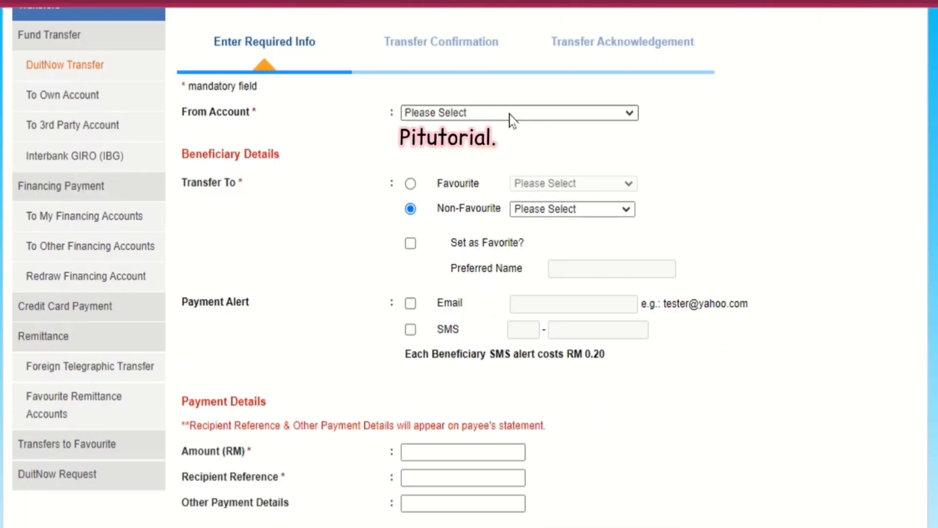
{"action": "left_click", "coordinate": [511, 113]}
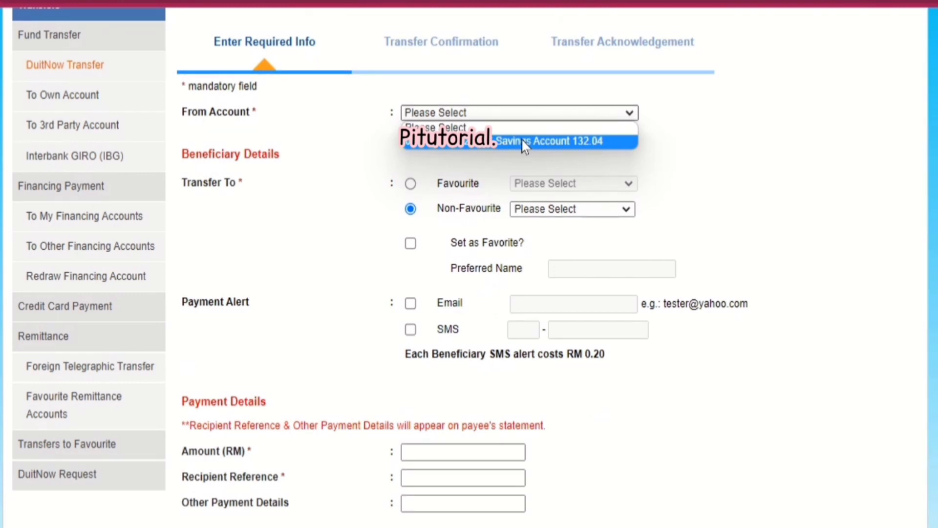
{"action": "left_click", "coordinate": [524, 143]}
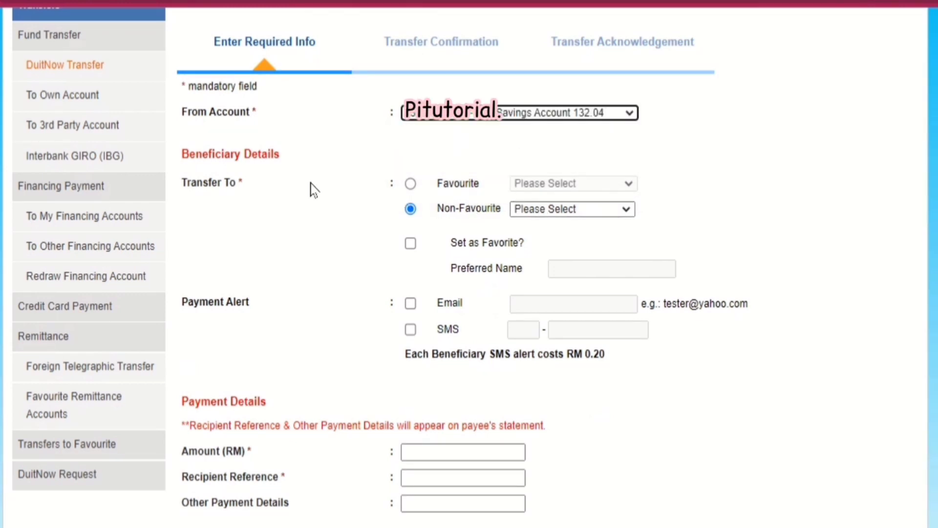
Step: Set the transfer recipient to Non-Favourite by Account Number and enter the beneficiary's account number
{"action": "left_click", "coordinate": [410, 185]}
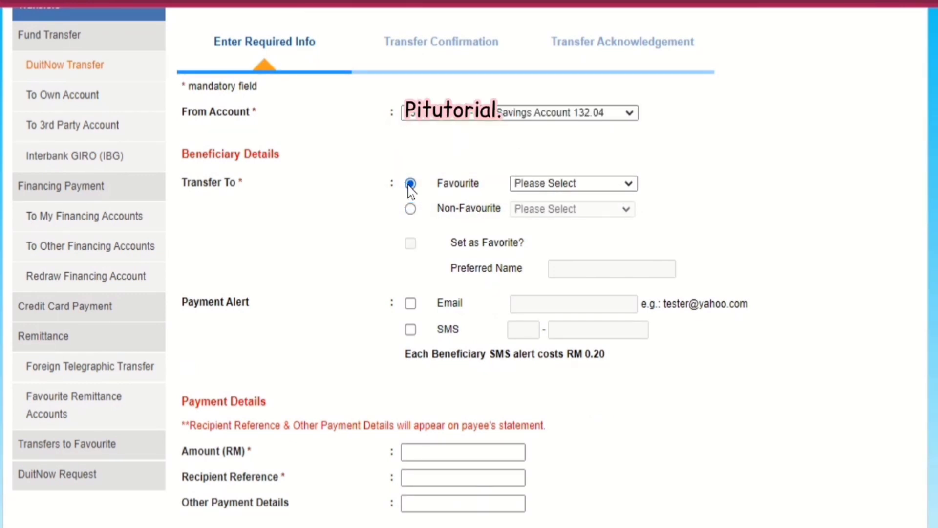
{"action": "left_click", "coordinate": [410, 209]}
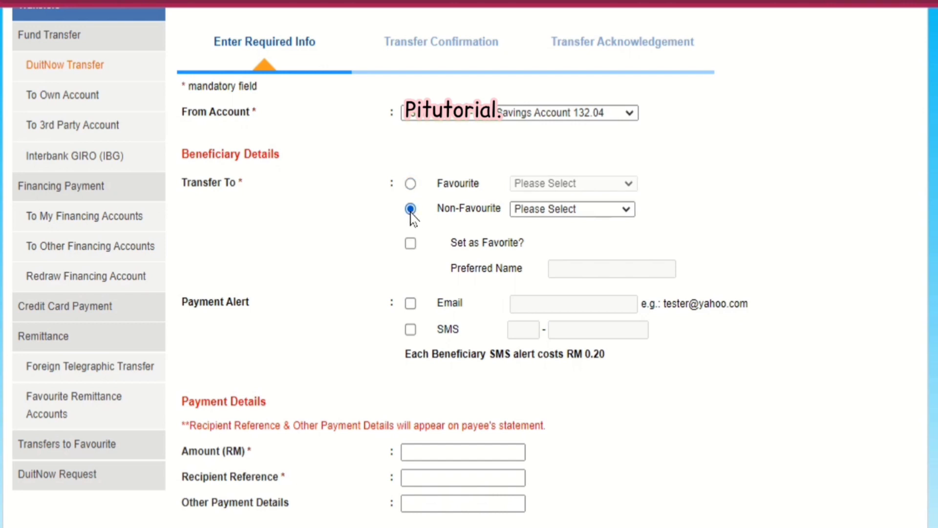
{"action": "left_click", "coordinate": [546, 210]}
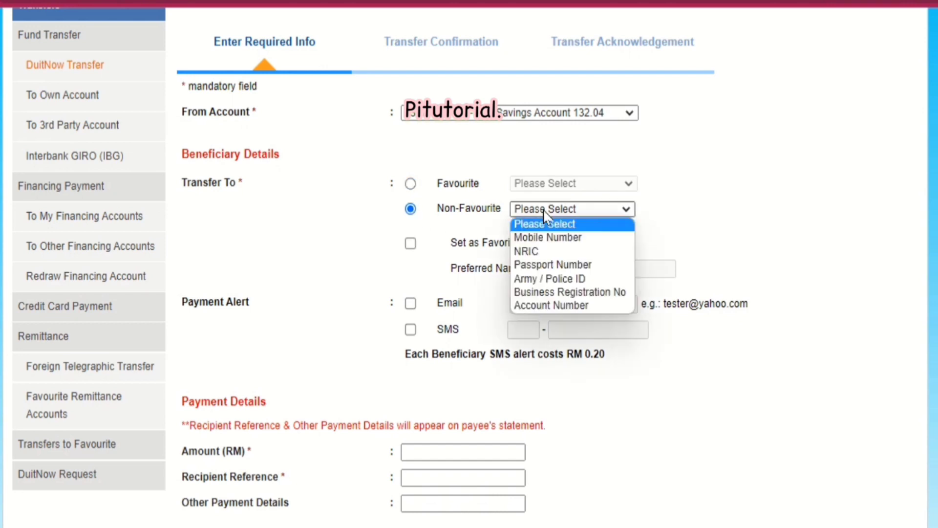
{"action": "left_click", "coordinate": [553, 306]}
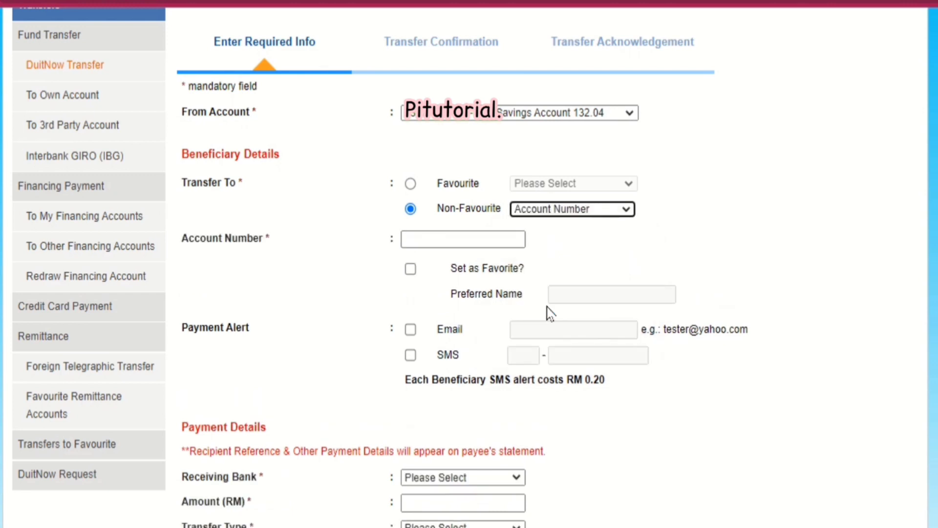
{"action": "left_click", "coordinate": [476, 239]}
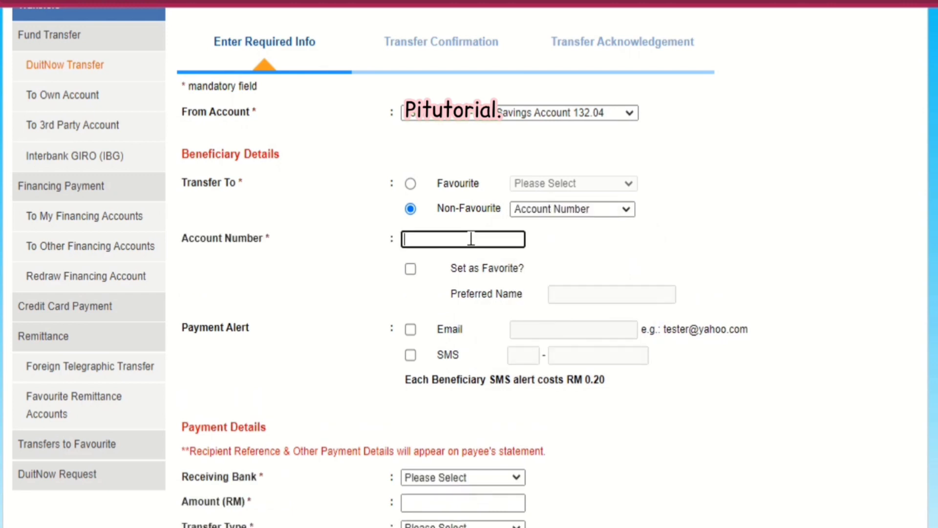
{"action": "type", "text": "450"}
Step: Try setting the beneficiary as a favorite with the preferred name duit poket, and clear the favorite option
{"action": "left_click", "coordinate": [410, 269]}
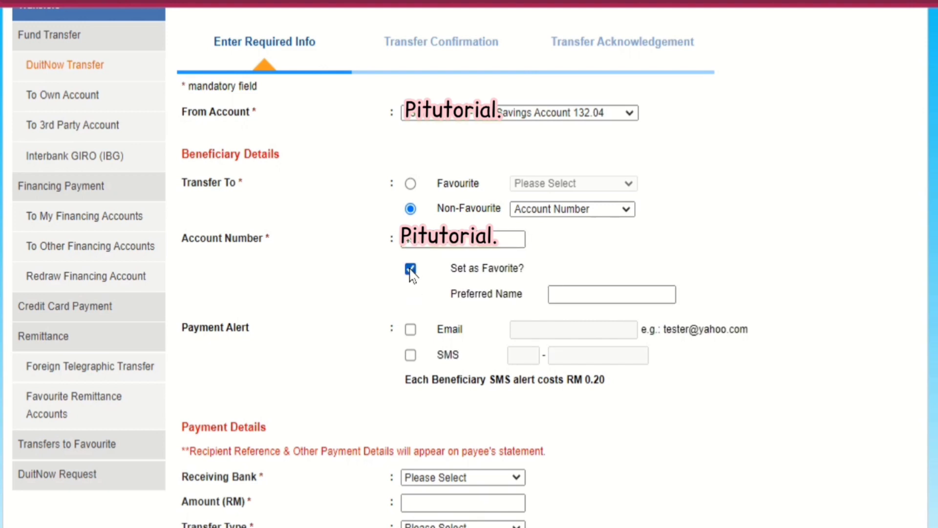
{"action": "left_click", "coordinate": [583, 296]}
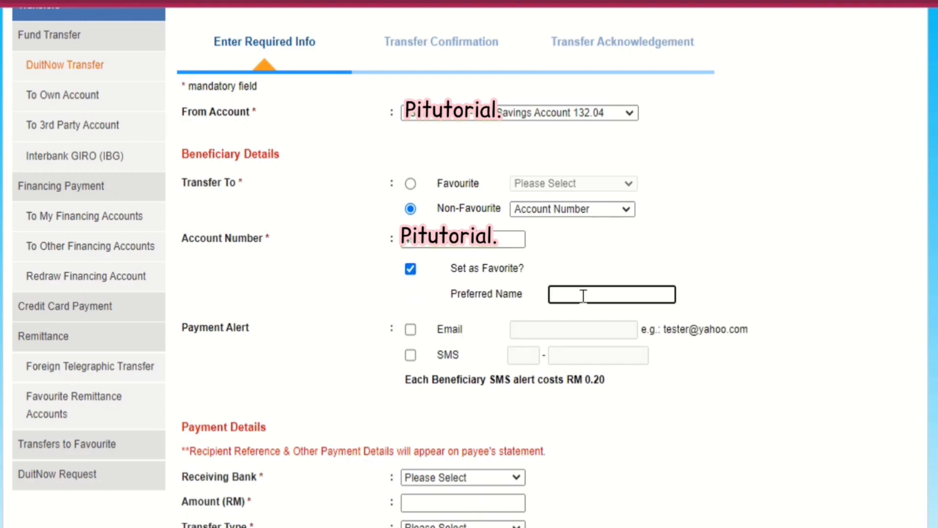
{"action": "type", "text": "duit poket"}
{"action": "left_click", "coordinate": [410, 272]}
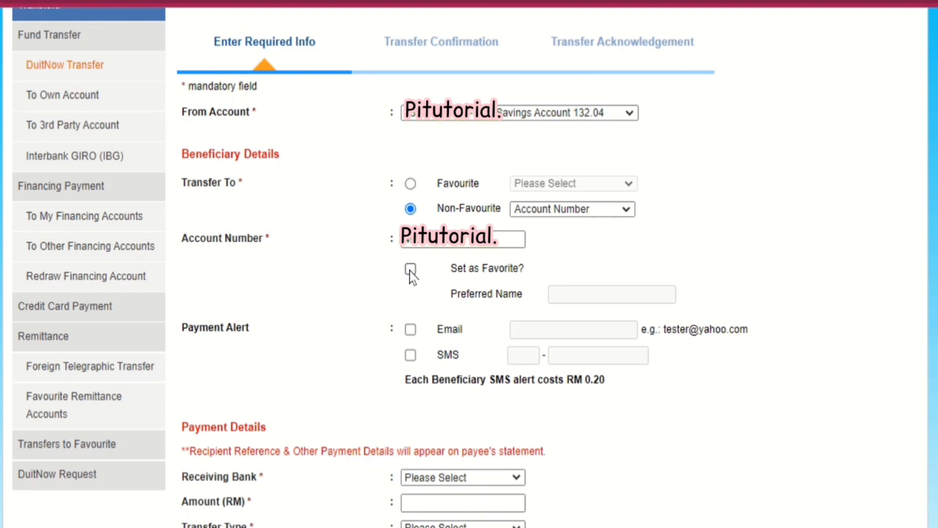
Step: Set the receiving bank to PUBLIC BANK (M) BERHAD and the amount to RM 10
{"action": "scroll", "coordinate": [354, 325], "scroll_direction": "down", "scroll_amount": 7}
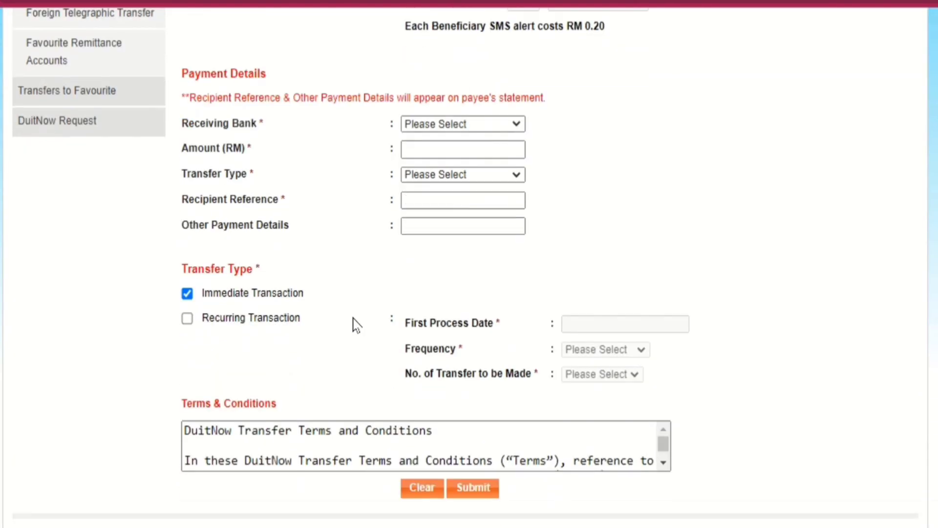
{"action": "left_click", "coordinate": [465, 126]}
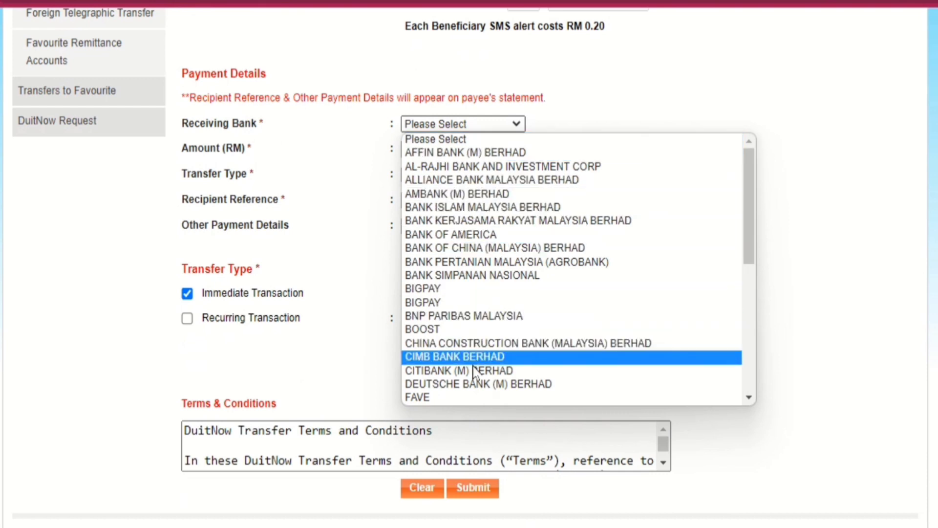
{"action": "scroll", "coordinate": [475, 371], "scroll_direction": "down", "scroll_amount": 7}
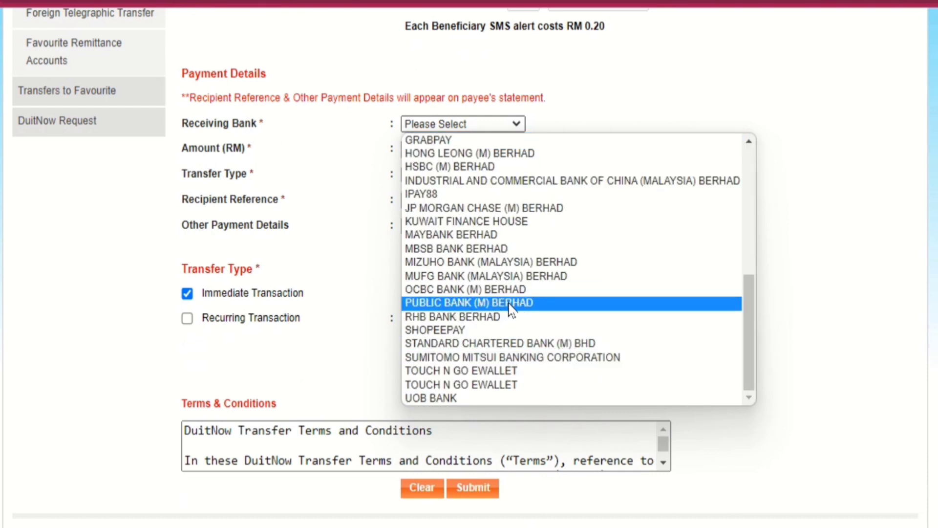
{"action": "left_click", "coordinate": [508, 305]}
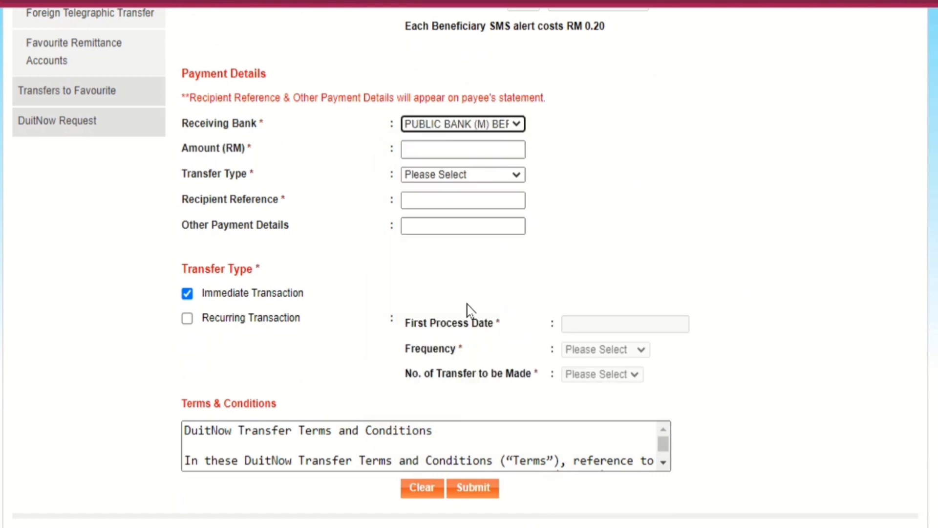
{"action": "left_click", "coordinate": [463, 152]}
{"action": "type", "text": "1"}
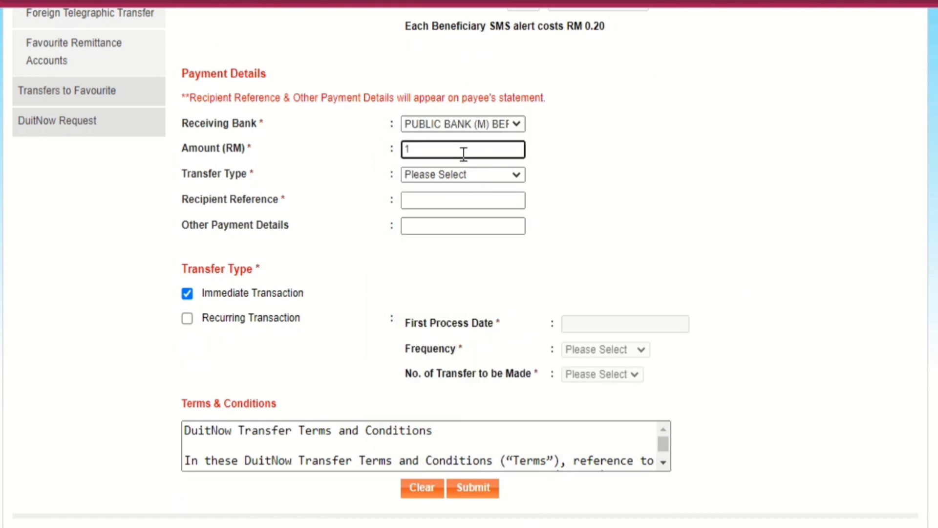
{"action": "type", "text": "0"}
Step: Set the payment's transfer type to Fund Transfer and the recipient reference to pitutorial
{"action": "left_click", "coordinate": [464, 175]}
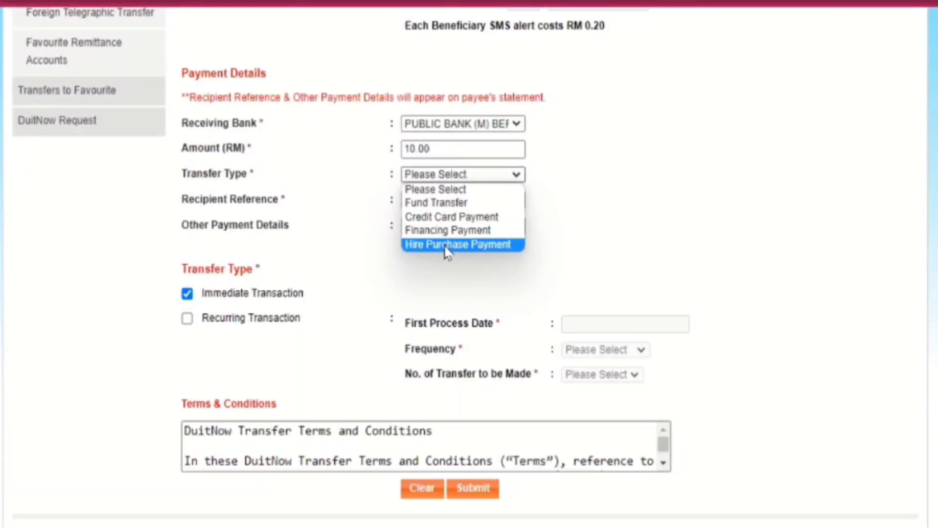
{"action": "left_click", "coordinate": [446, 202]}
{"action": "left_click", "coordinate": [446, 200]}
{"action": "type", "text": "pitu"}
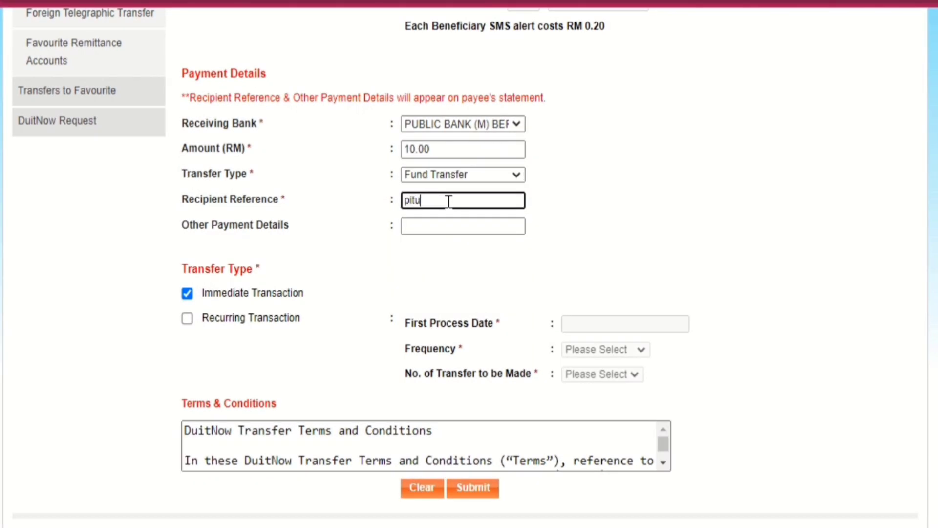
{"action": "type", "text": "torial"}
{"action": "key", "text": "Tab"}
{"action": "left_click", "coordinate": [446, 274]}
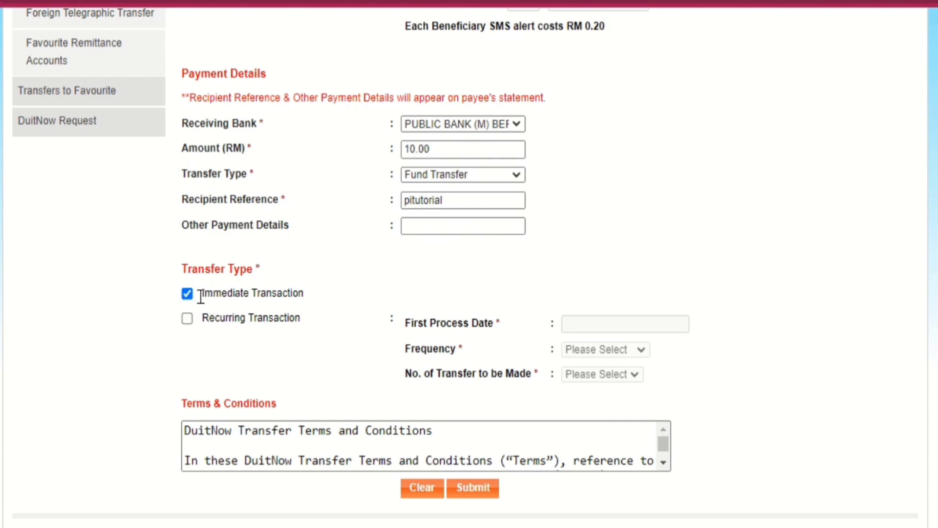
Step: Check that Immediate Transaction is selected and submit the DuitNow transfer form
{"action": "left_click_drag", "start_coordinate": [198, 294], "coordinate": [305, 299]}
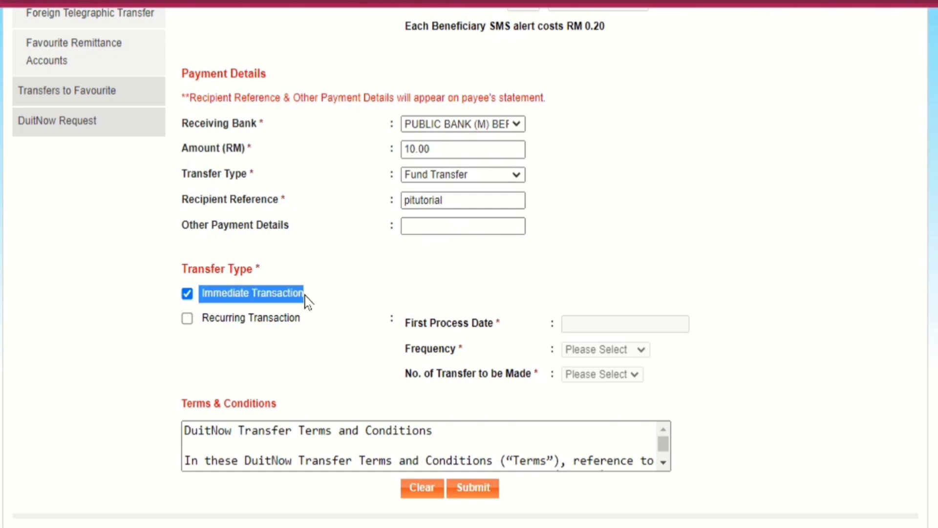
{"action": "left_click", "coordinate": [339, 288]}
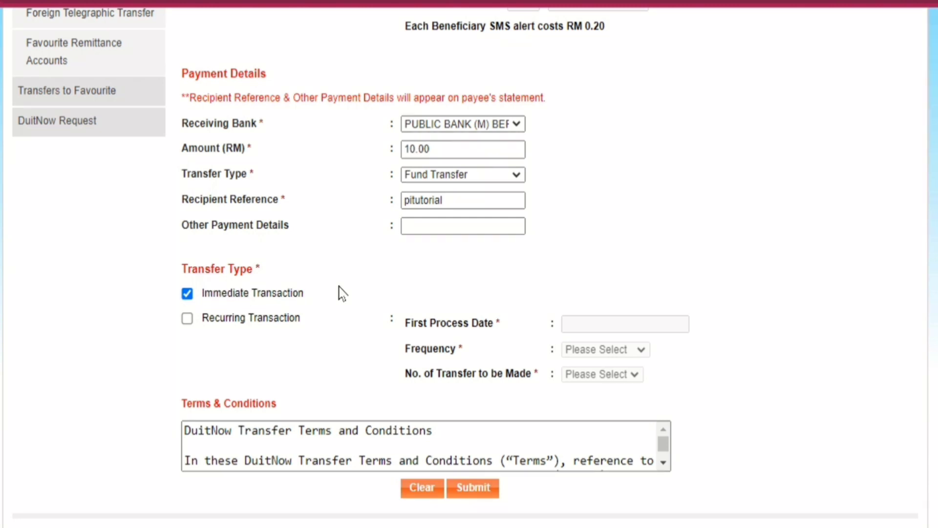
{"action": "scroll", "coordinate": [342, 293], "scroll_direction": "down", "scroll_amount": 2}
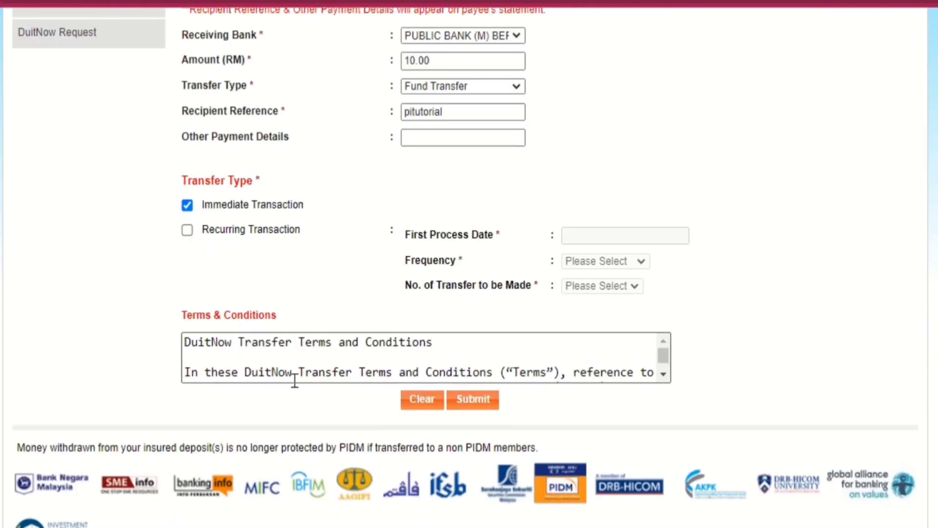
{"action": "left_click", "coordinate": [472, 401]}
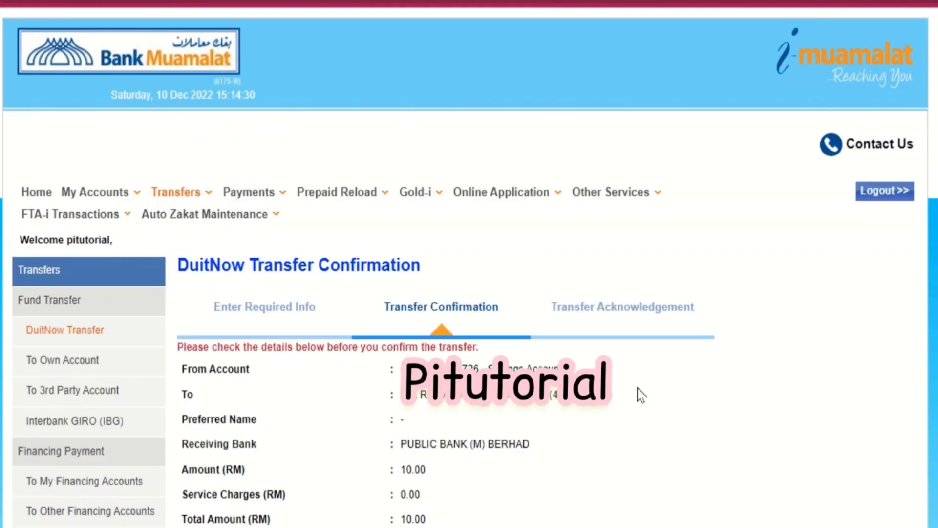
Step: Review the transfer confirmation details, especially the recipient, before confirming
{"action": "left_click_drag", "start_coordinate": [192, 347], "coordinate": [454, 348]}
{"action": "left_click", "coordinate": [657, 398]}
{"action": "scroll", "coordinate": [391, 144], "scroll_direction": "down", "scroll_amount": 5}
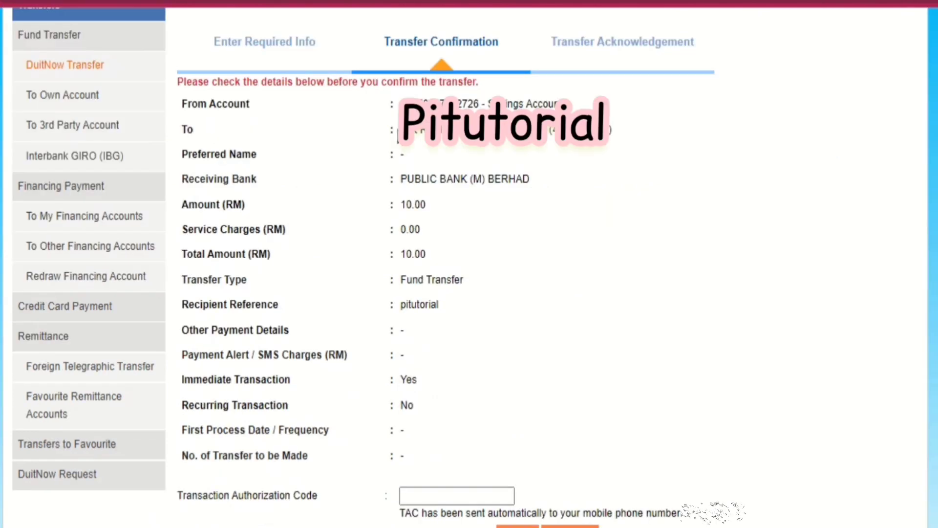
{"action": "left_click_drag", "start_coordinate": [398, 131], "coordinate": [647, 166]}
{"action": "left_click", "coordinate": [610, 174]}
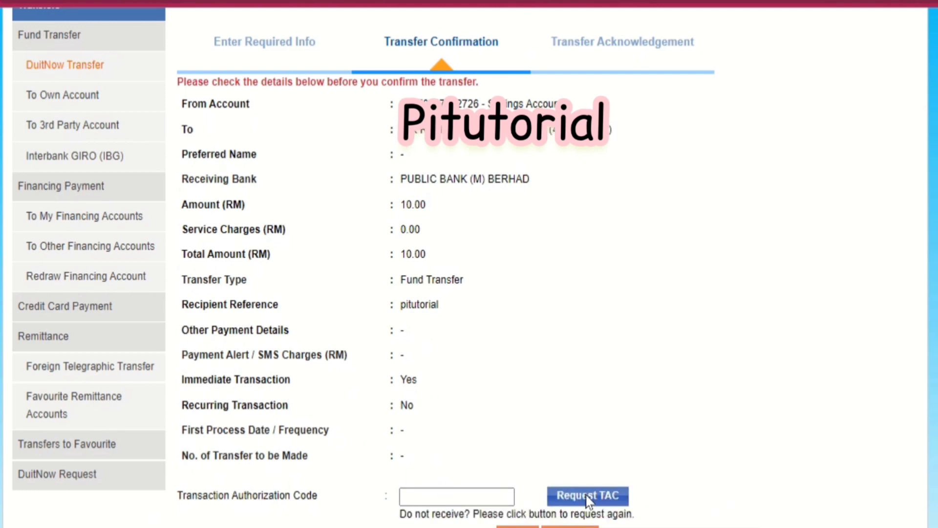
Step: Request a Transaction Authorization Code, enter the received code and confirm the transfer
{"action": "left_click", "coordinate": [587, 496]}
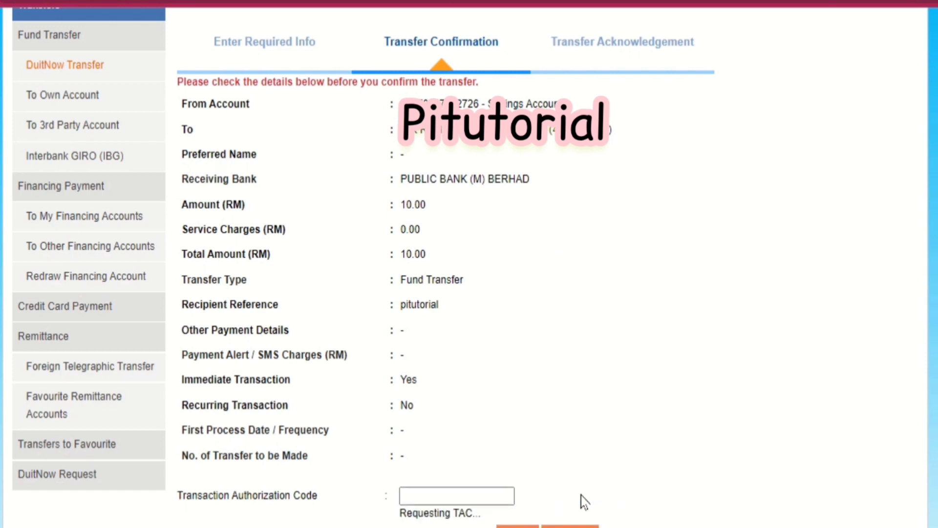
{"action": "left_click", "coordinate": [448, 496]}
{"action": "type", "text": "•••••"}
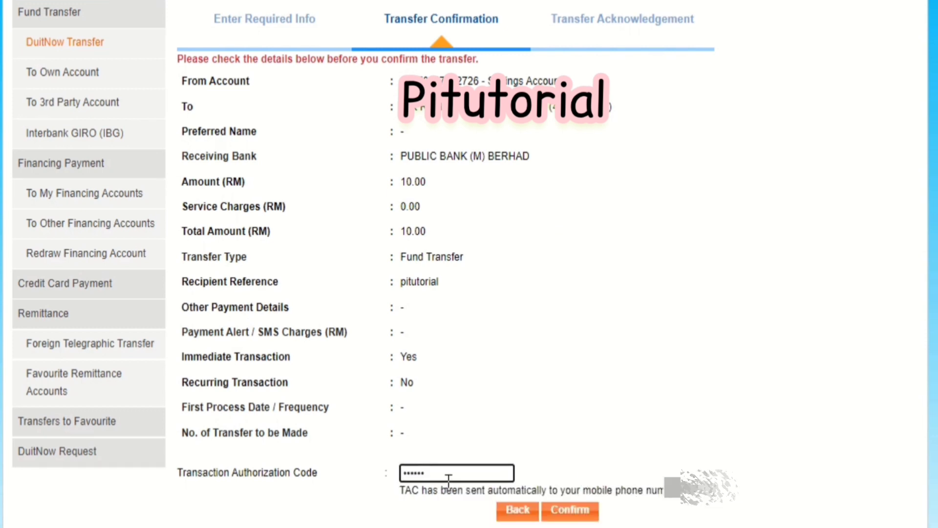
{"action": "left_click", "coordinate": [582, 512]}
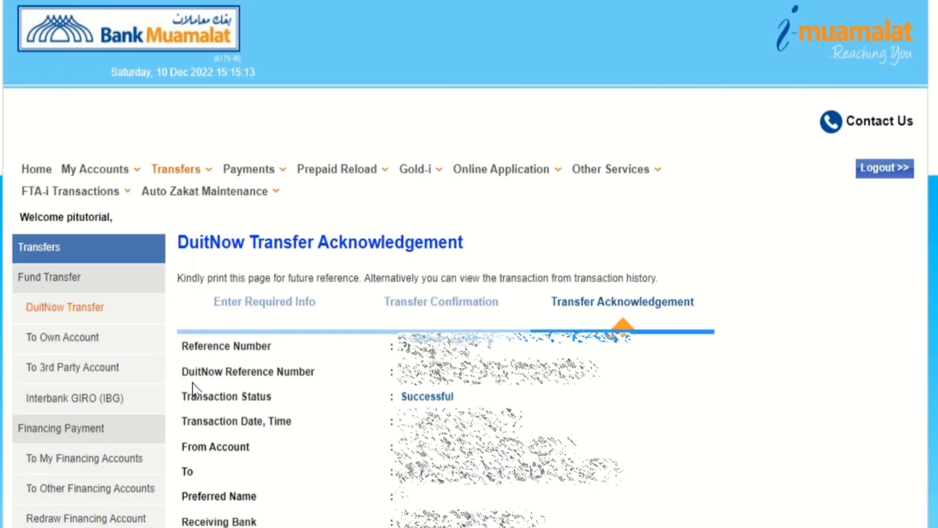
Step: Review the transaction status and remaining details on the DuitNow transfer acknowledgement
{"action": "left_click_drag", "start_coordinate": [185, 396], "coordinate": [476, 402]}
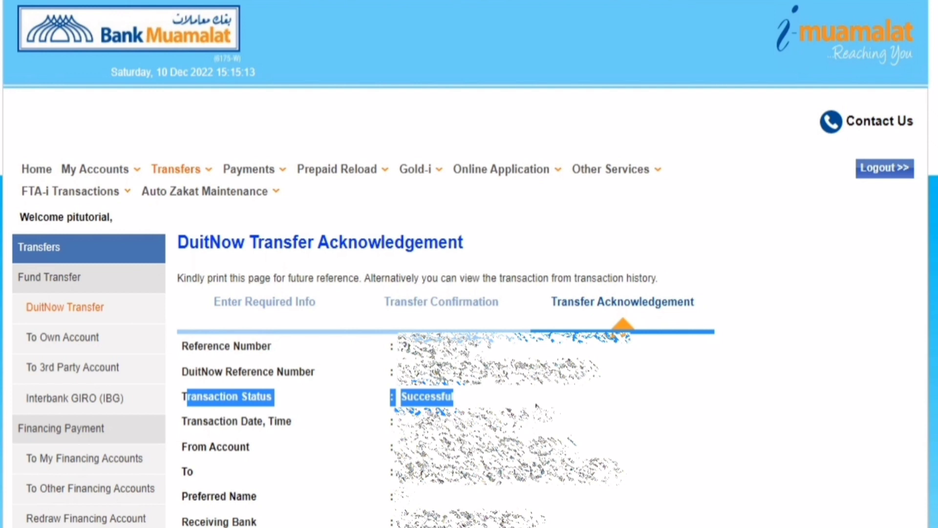
{"action": "left_click", "coordinate": [726, 429]}
{"action": "scroll", "coordinate": [726, 430], "scroll_direction": "down", "scroll_amount": 10}
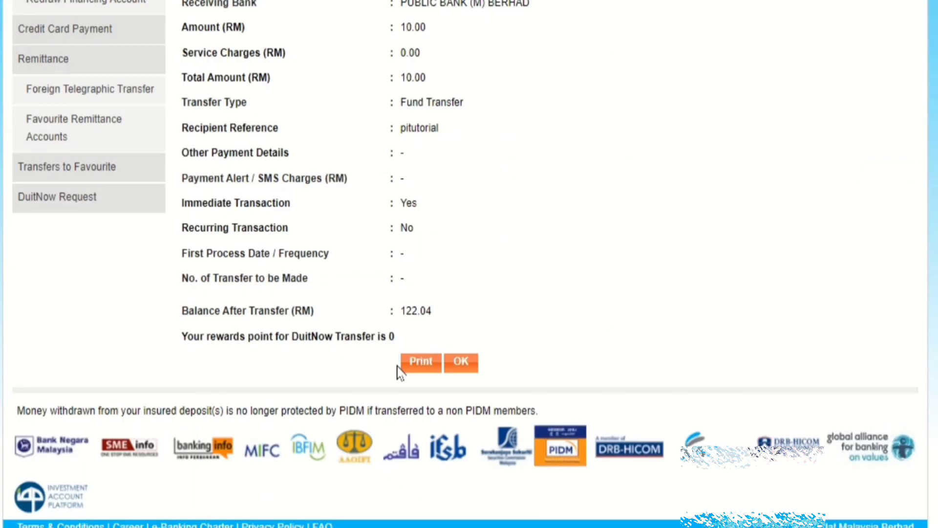